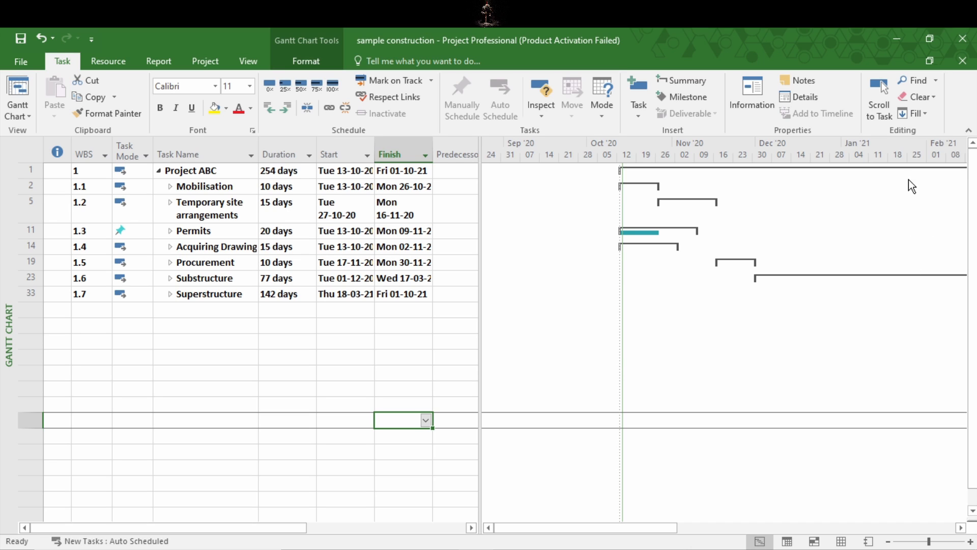
pyautogui.click(155, 173)
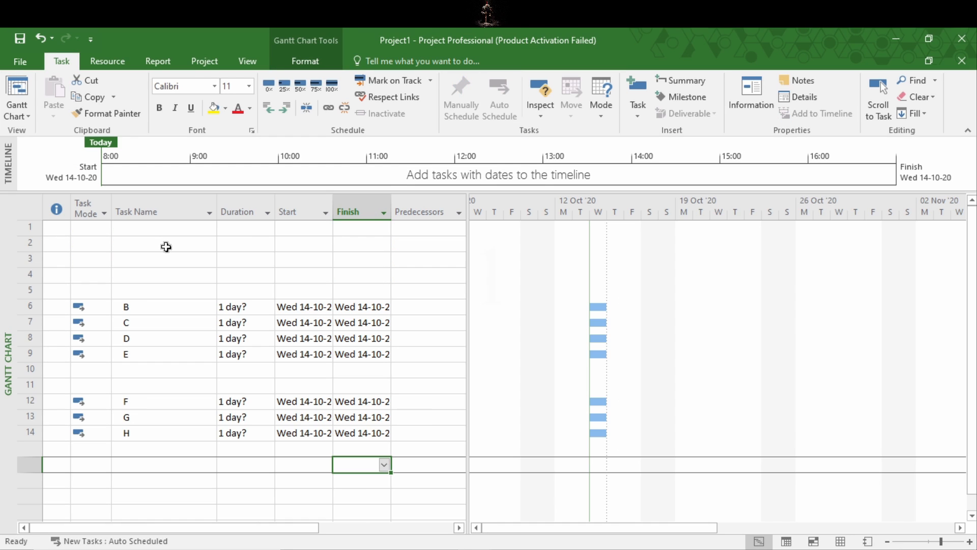
# - Insert a new summary task in the blank row 2 of the Project1 task list
pyautogui.click(169, 245)
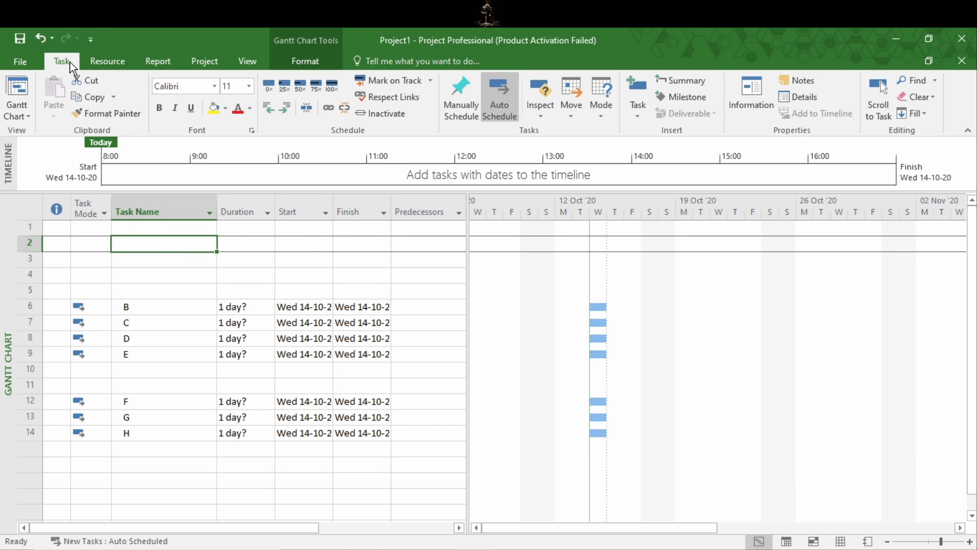
pyautogui.click(698, 81)
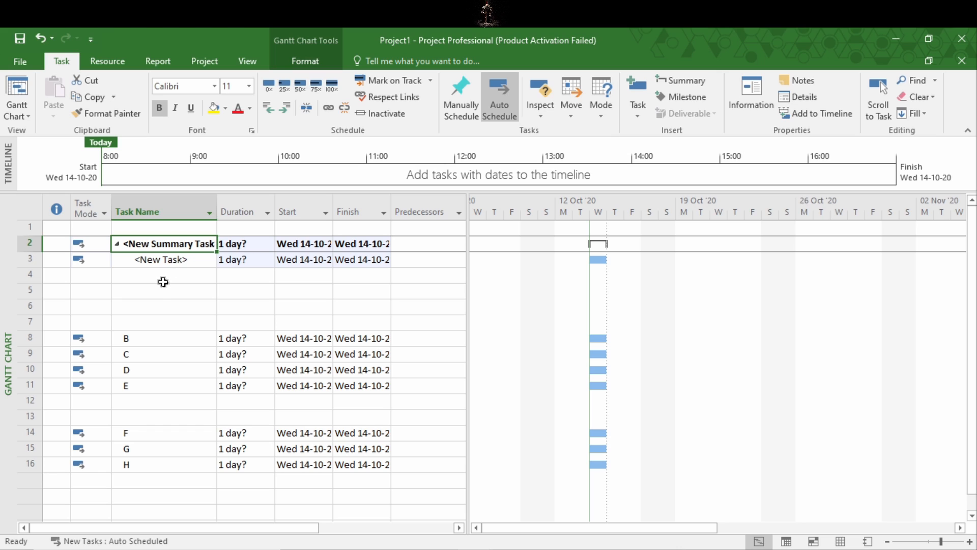
# - Group tasks B, C, D and E under a newly inserted summary task
pyautogui.moveTo(164, 337); pyautogui.dragTo(159, 386)
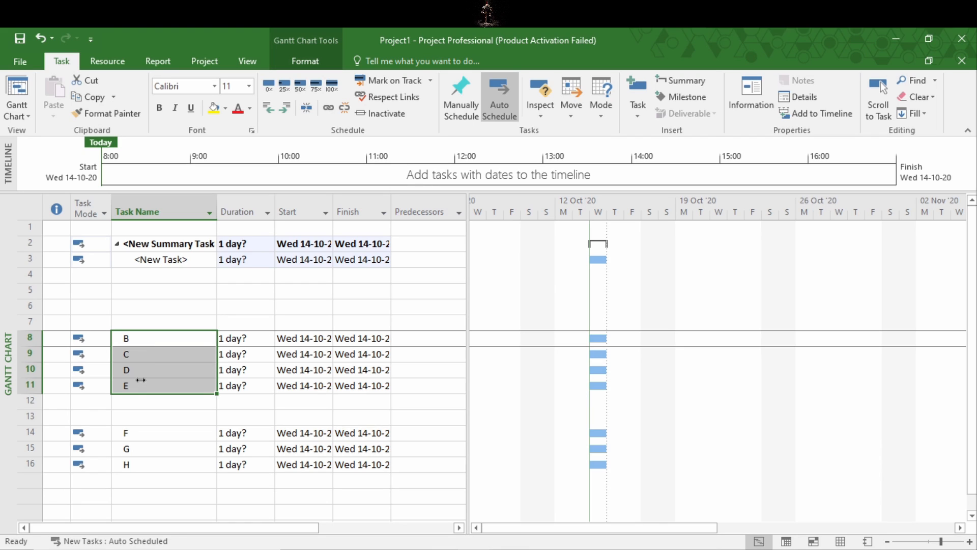
pyautogui.click(127, 415)
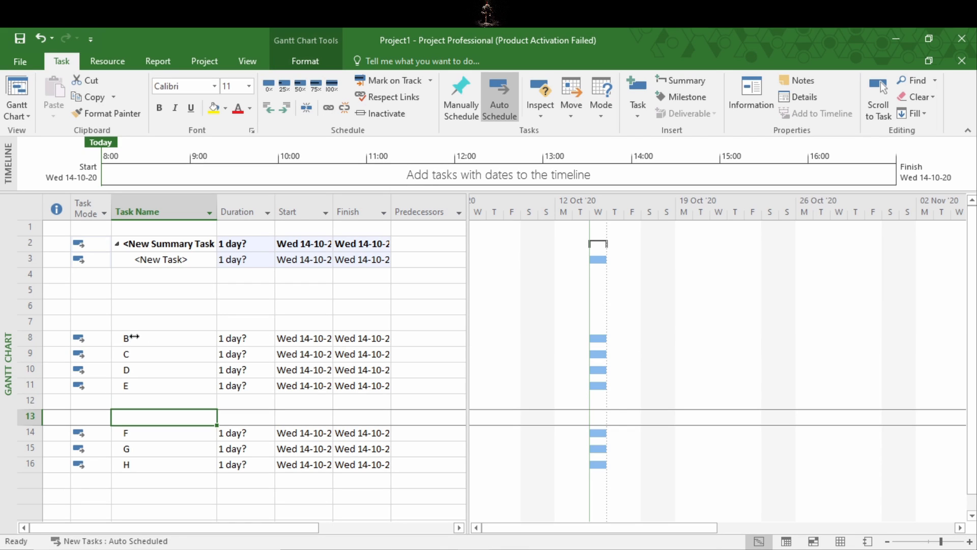
pyautogui.moveTo(133, 337); pyautogui.dragTo(131, 383)
pyautogui.moveTo(30, 338); pyautogui.dragTo(31, 383)
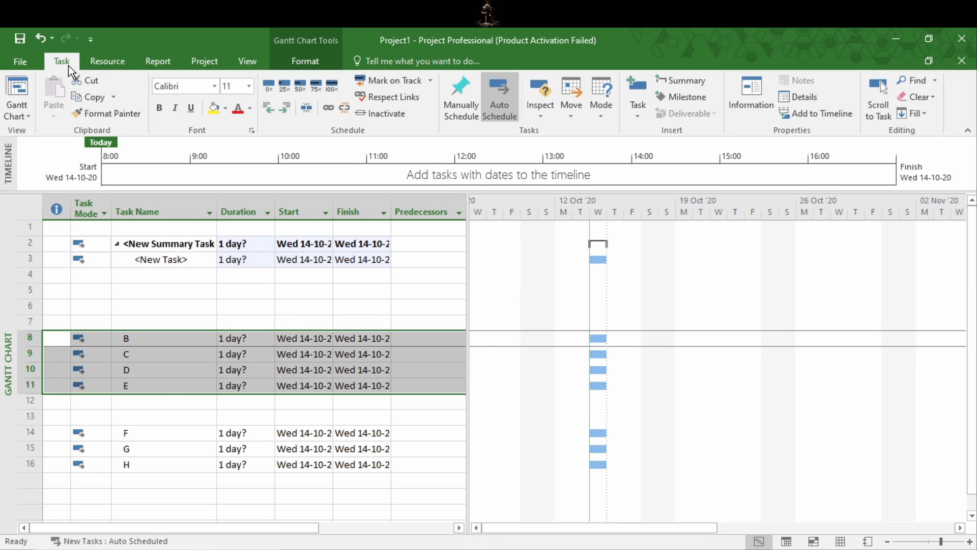
pyautogui.click(682, 82)
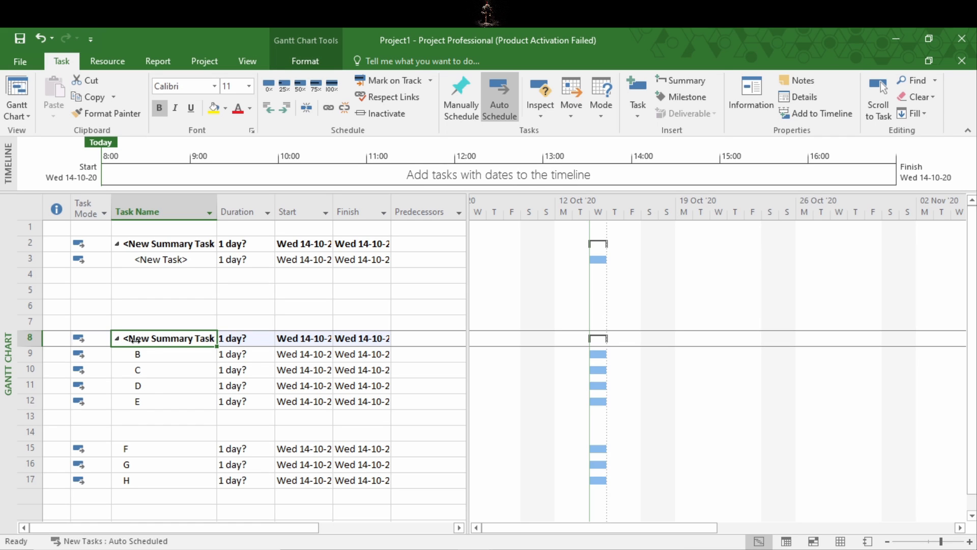
# - Insert a new summary task above task G so that only G is nested beneath it
pyautogui.scroll(-1, 157, 341)
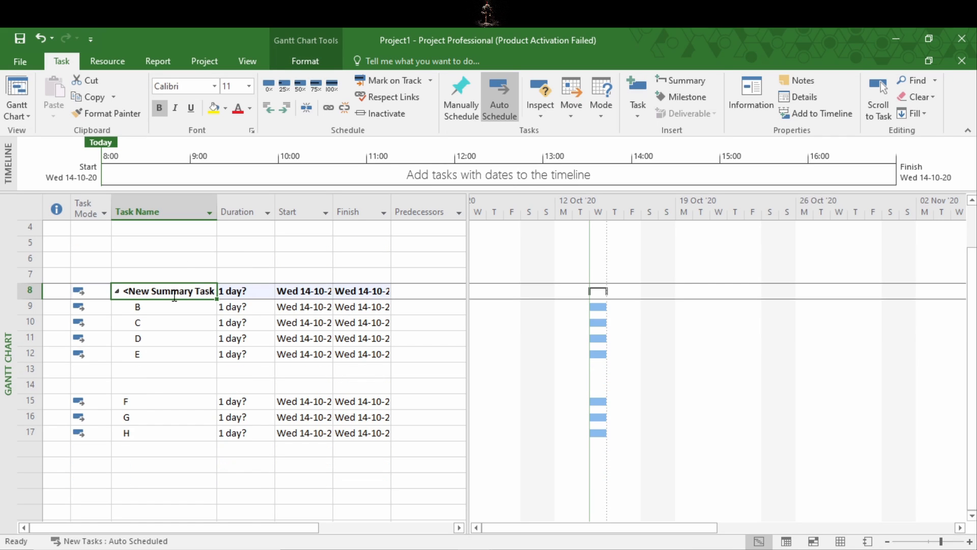
pyautogui.click(131, 417)
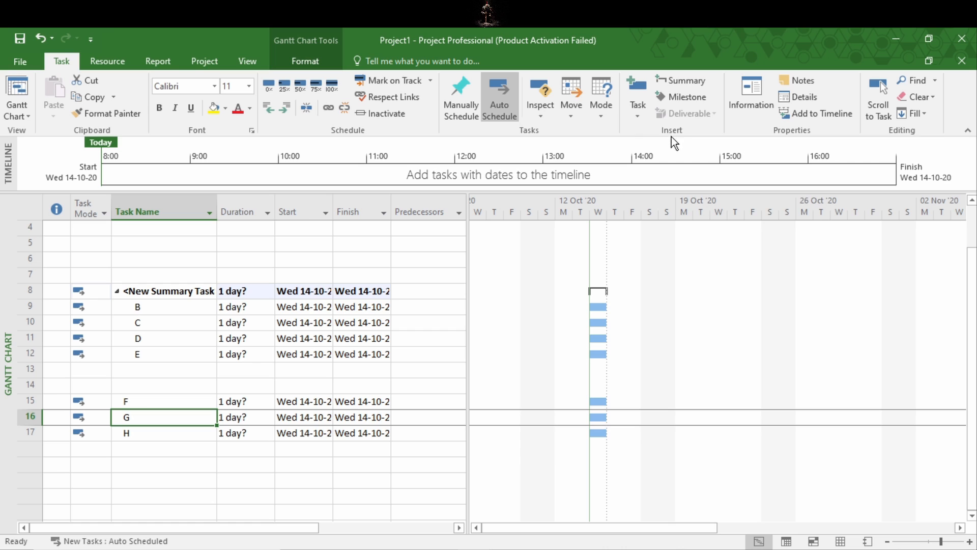
pyautogui.click(695, 86)
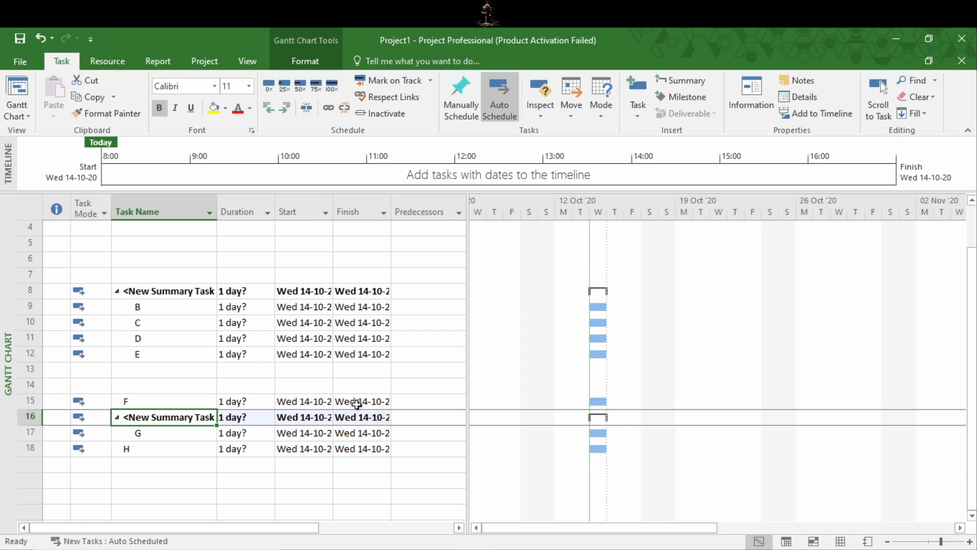
pyautogui.press('Down')
pyautogui.press('Down')
pyautogui.press('Down')
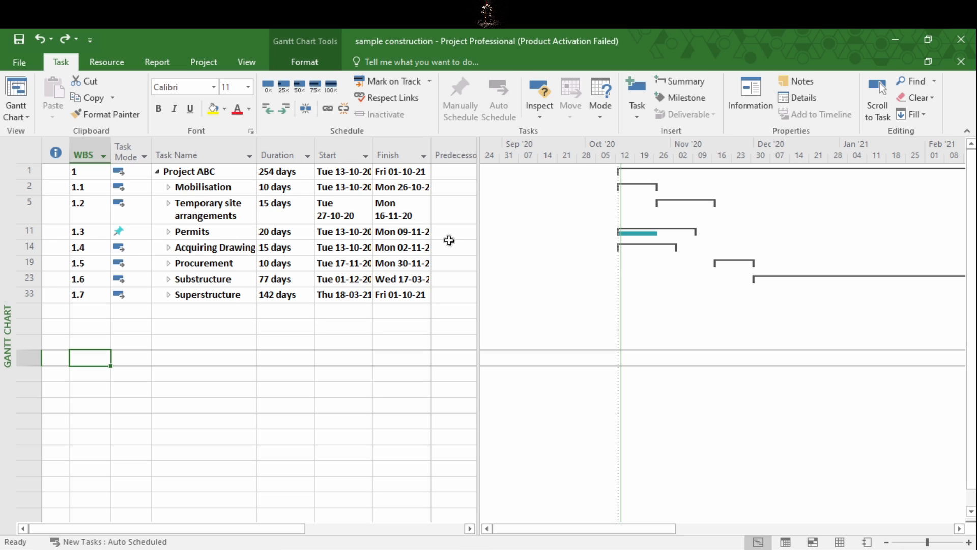
# - In the sample construction project, expand Mobilisation and outdent its subtask "clearing bushes,trees" by one level
pyautogui.click(168, 188)
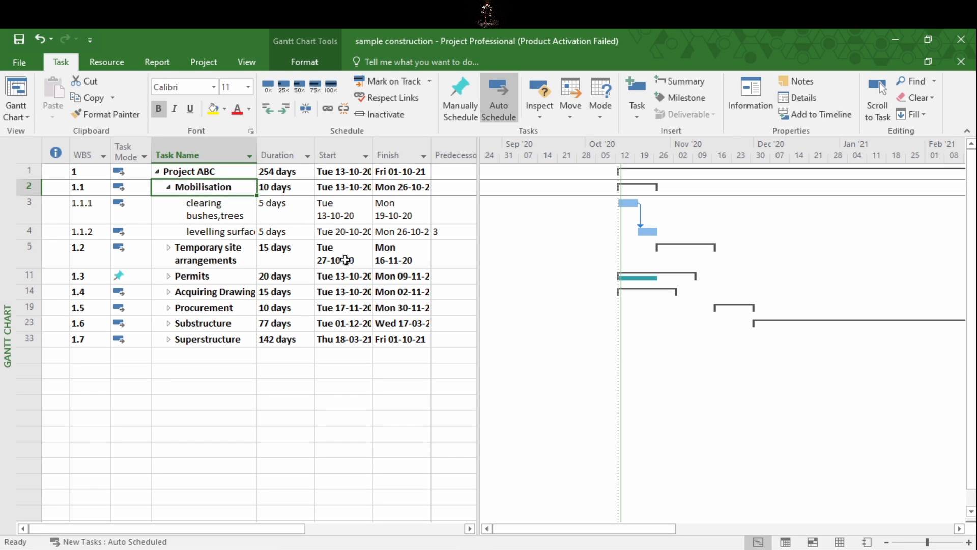
pyautogui.click(217, 215)
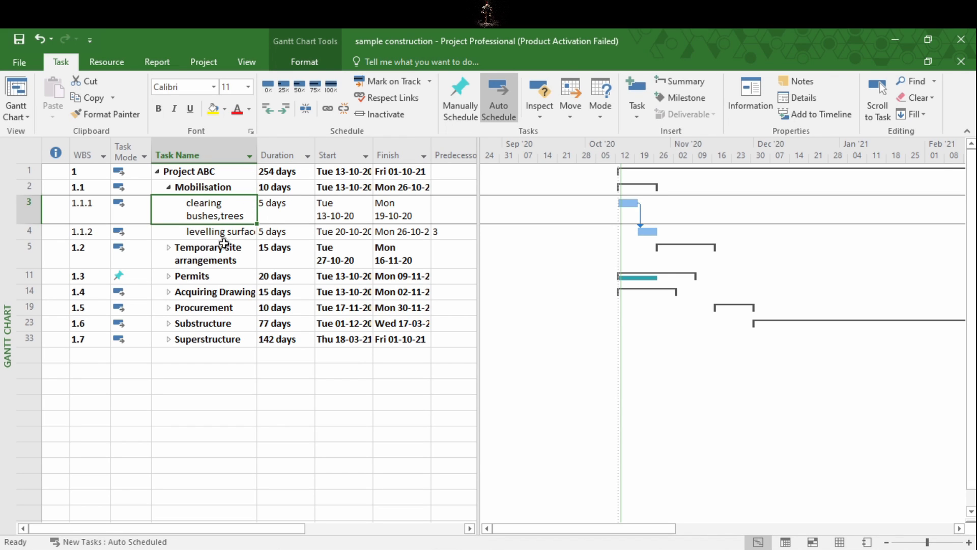
pyautogui.hotkey('alt', 'shift', 'Left')
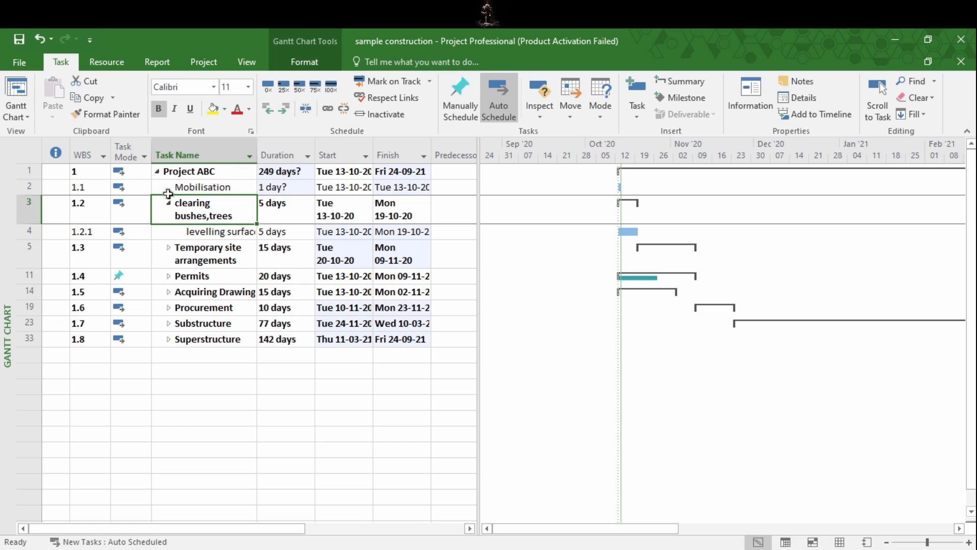
# - Insert an additional WBS column in front of the existing WBS column
pyautogui.click(107, 151)
pyautogui.rightClick(108, 150)
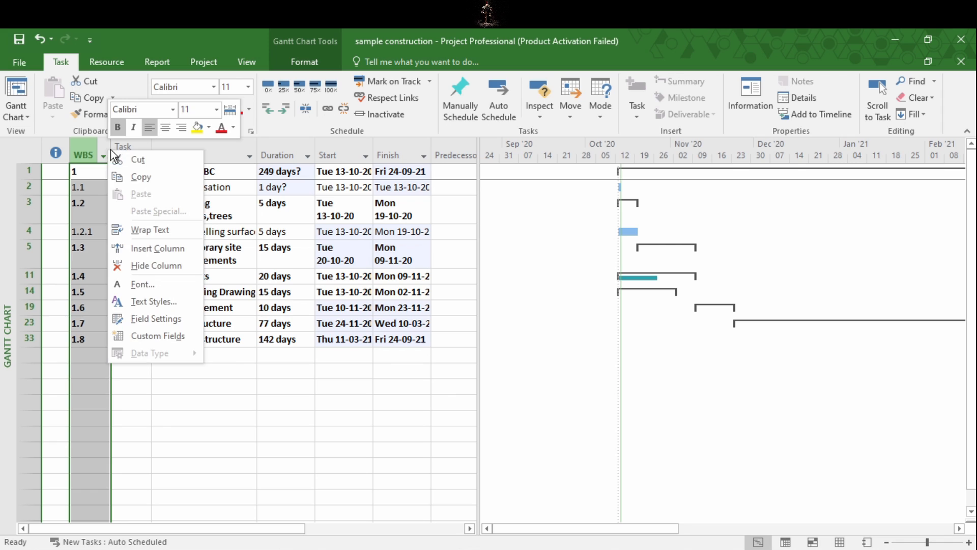
pyautogui.click(157, 249)
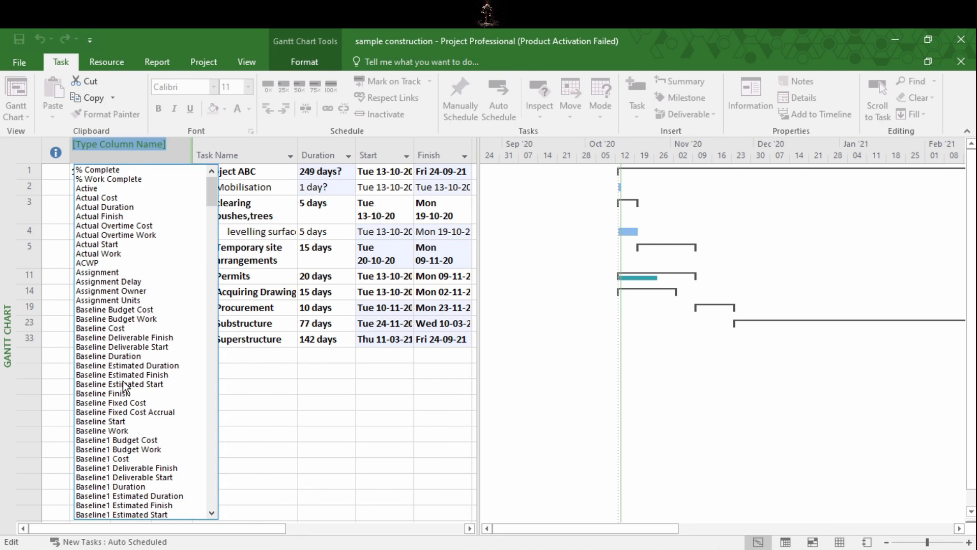
pyautogui.write('wbs')
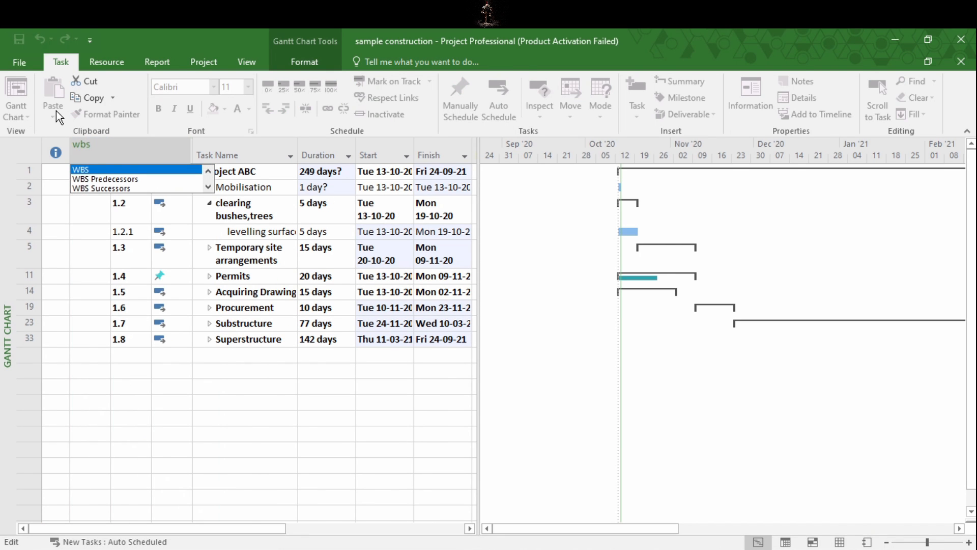
pyautogui.click(102, 169)
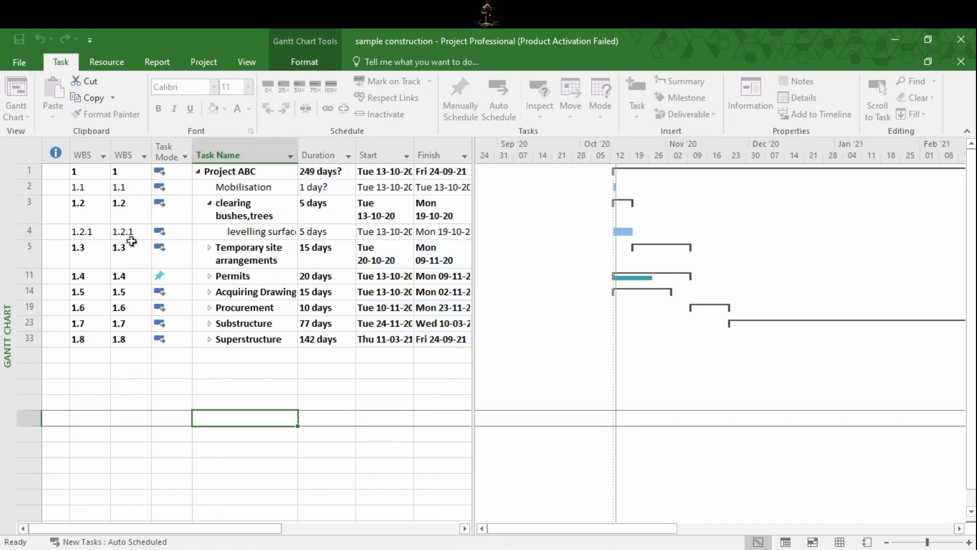
# - Remove the duplicate WBS column next to the Task Mode column
pyautogui.rightClick(129, 154)
pyautogui.click(119, 154)
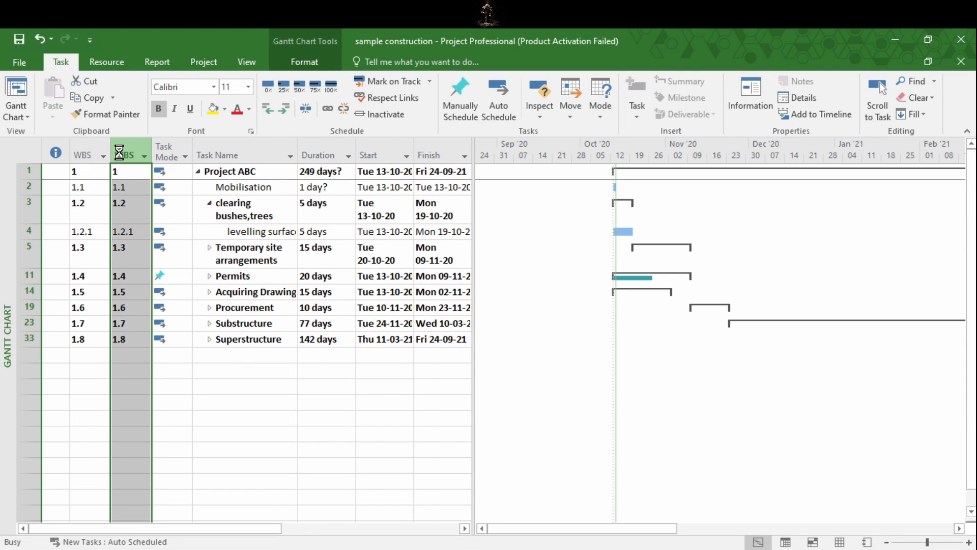
pyautogui.press('Delete')
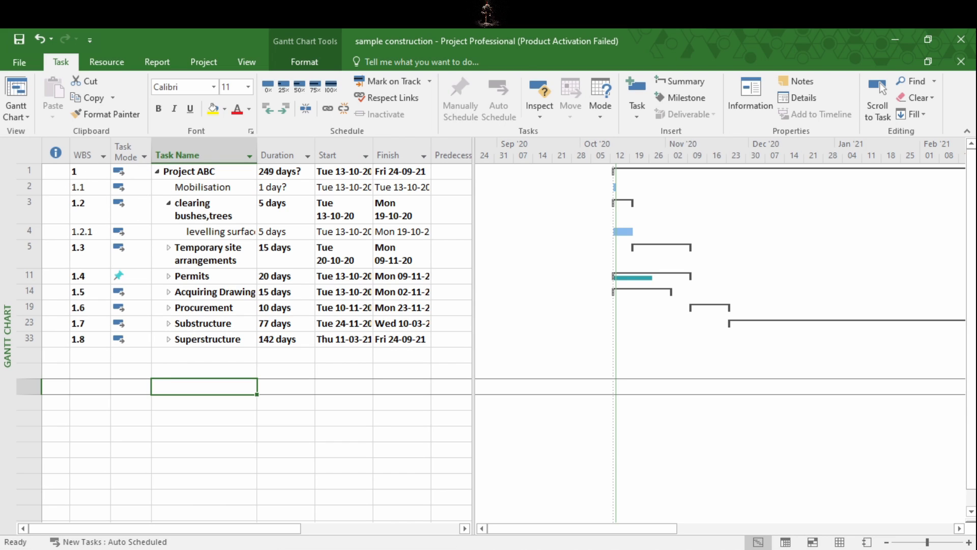
# - Make "clearing bushes,trees" and "levelling surface" same-level subtasks of Mobilisation again, and collapse the Mobilisation group
pyautogui.click(202, 218)
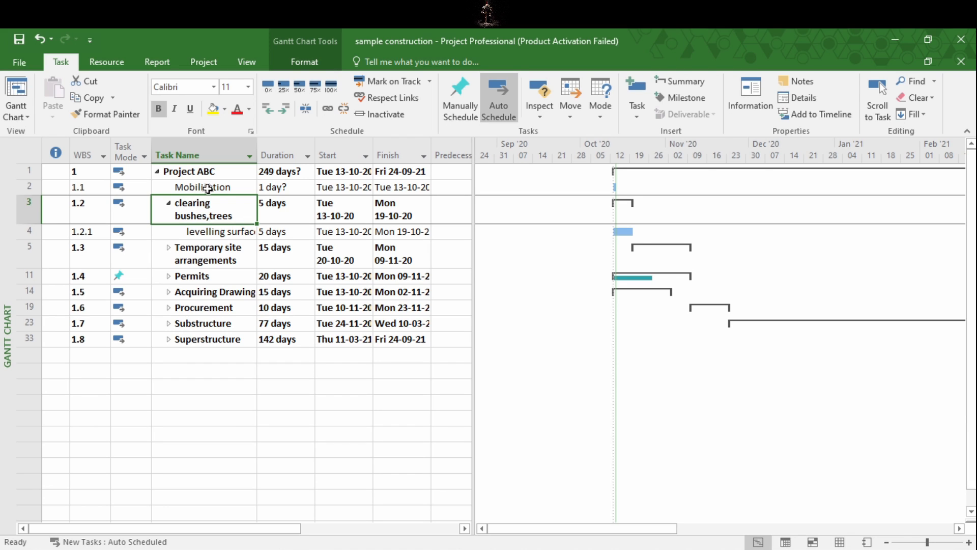
pyautogui.click(284, 112)
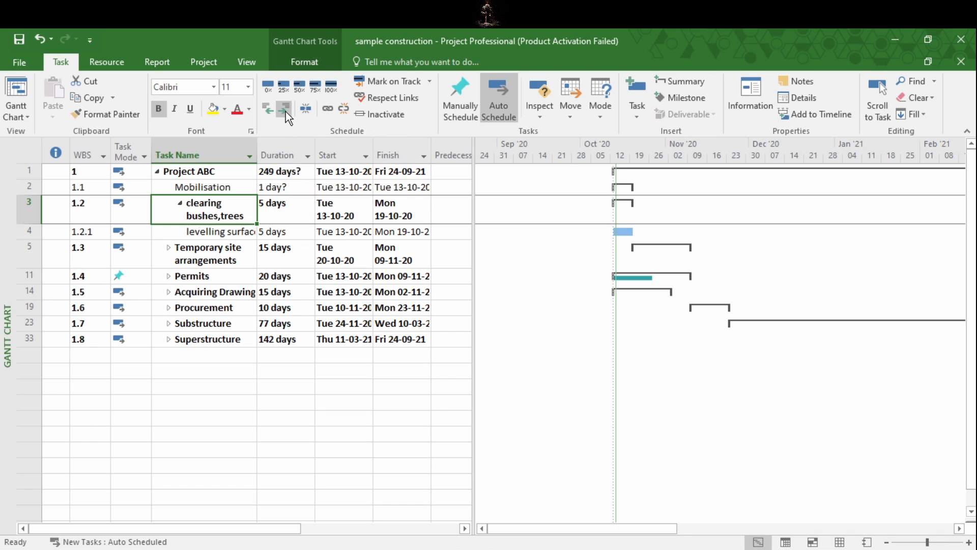
pyautogui.click(236, 232)
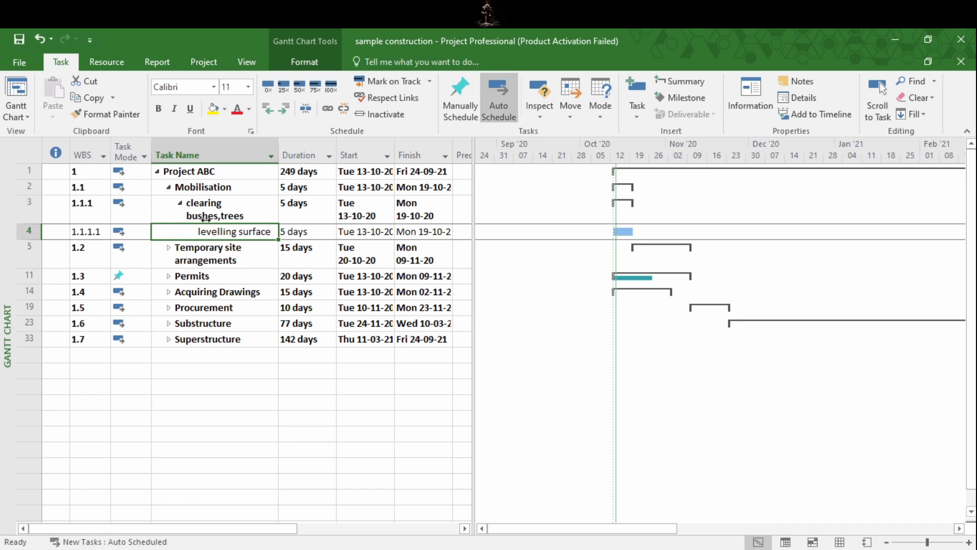
pyautogui.click(266, 113)
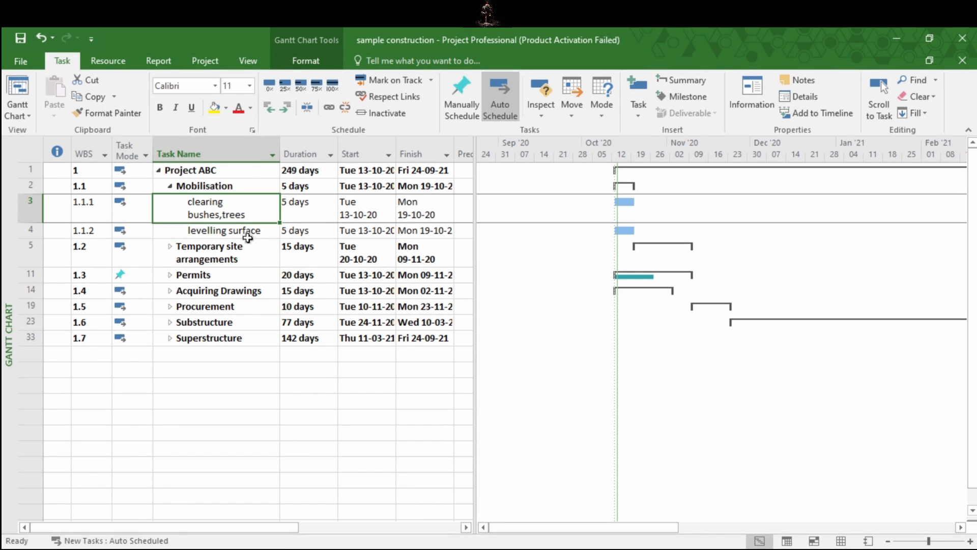
pyautogui.click(170, 186)
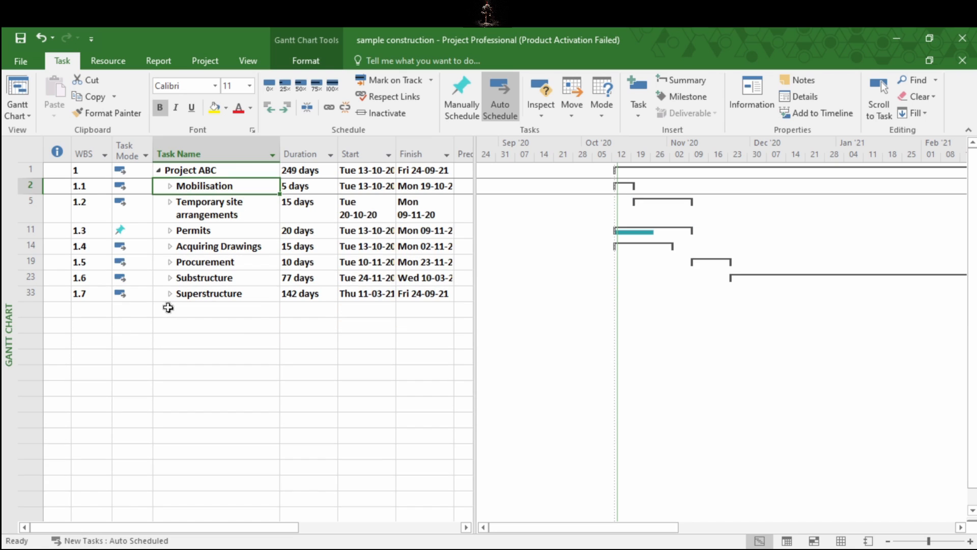
pyautogui.click(171, 294)
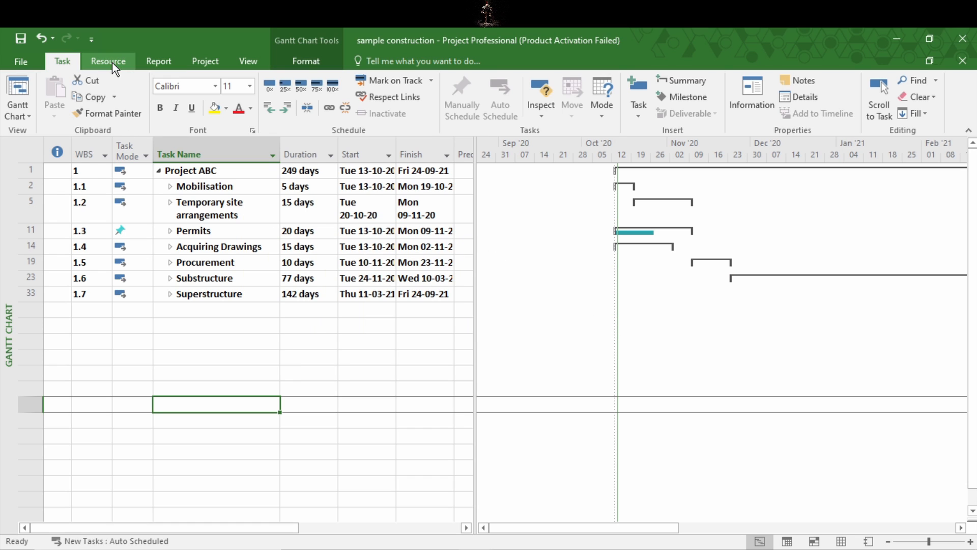
# - Open the WBS code definition and set the level 1 sequence to Numbers (ordered)
pyautogui.click(205, 61)
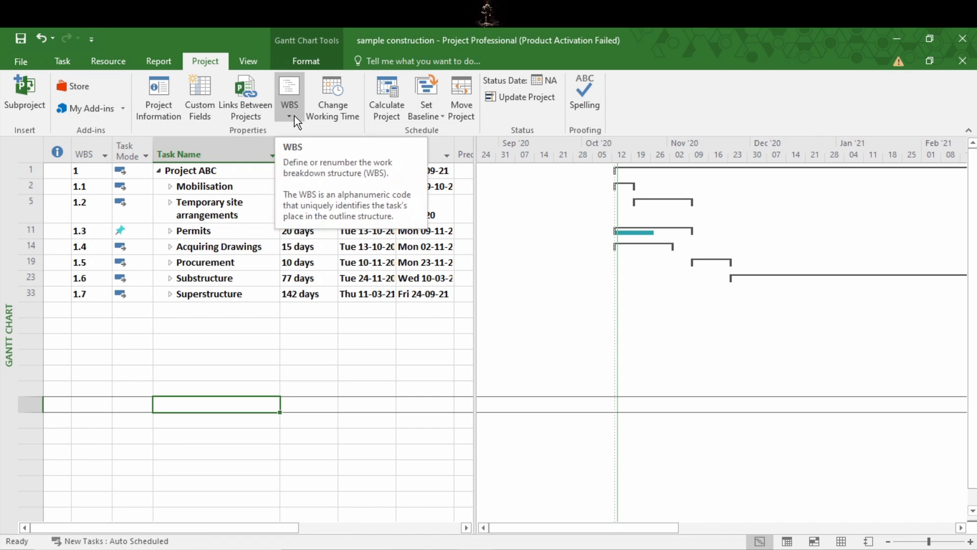
pyautogui.click(294, 115)
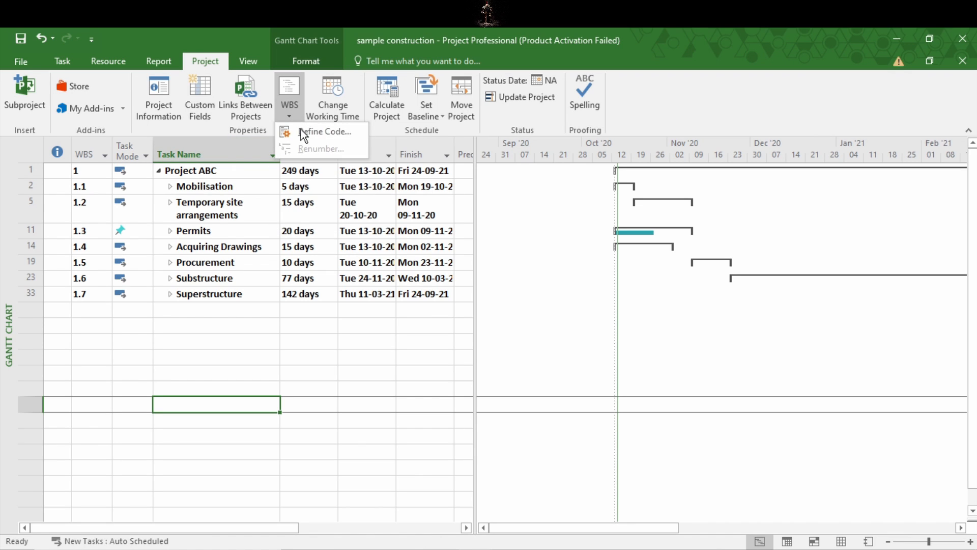
pyautogui.click(356, 133)
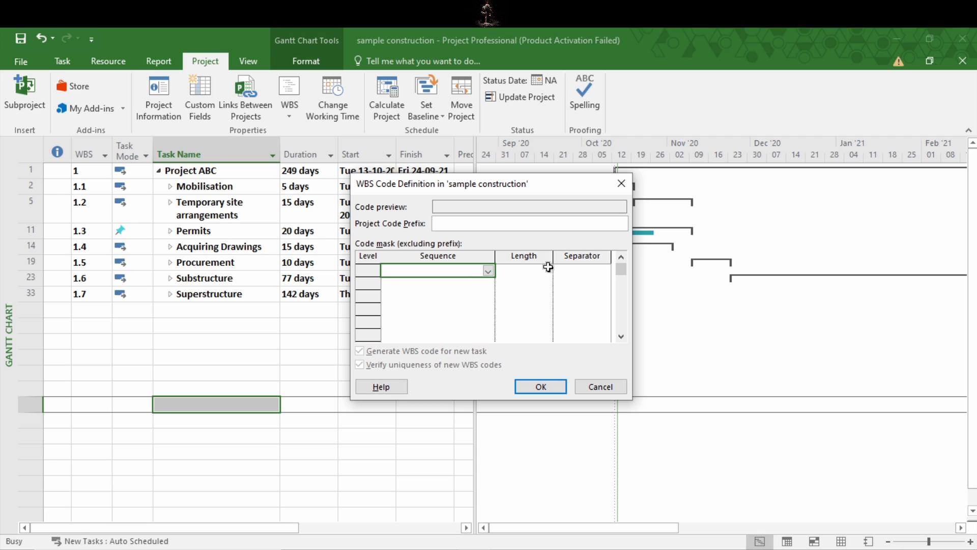
pyautogui.click(488, 271)
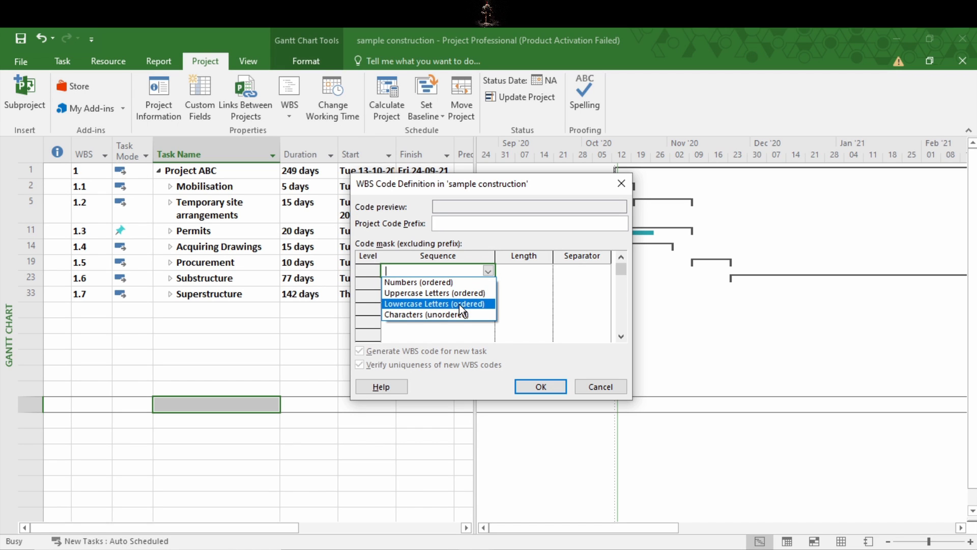
pyautogui.click(474, 283)
pyautogui.click(487, 270)
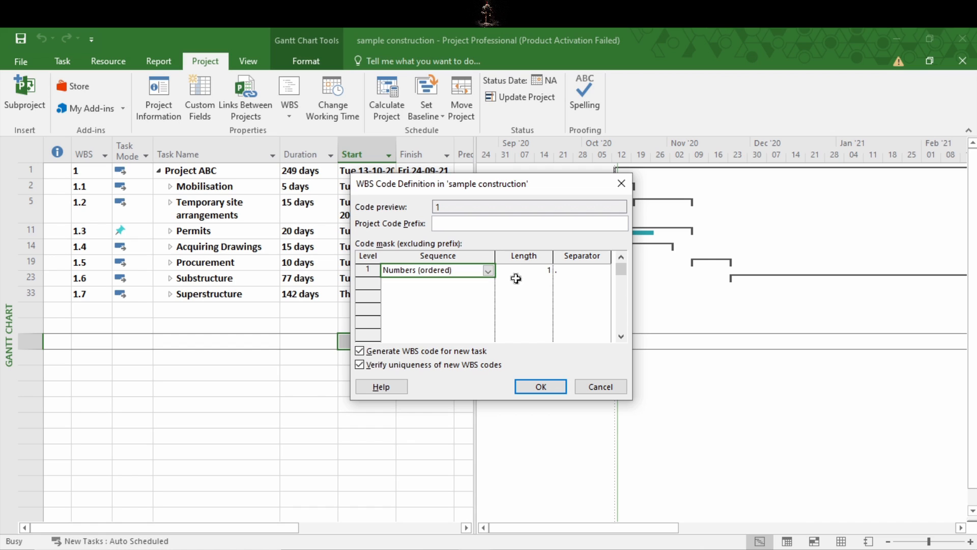
# - Set the level 1 code length to 2 and apply the WBS code definition
pyautogui.click(516, 275)
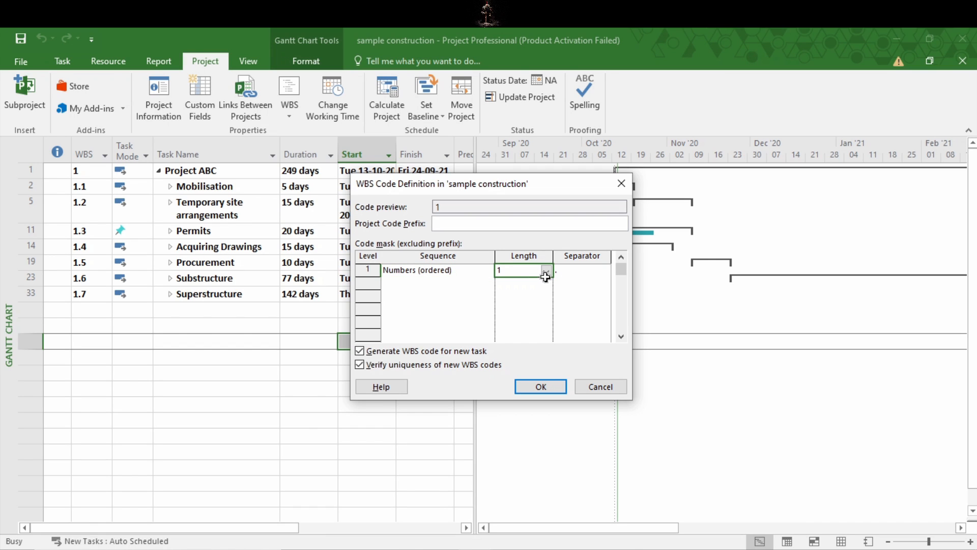
pyautogui.click(546, 272)
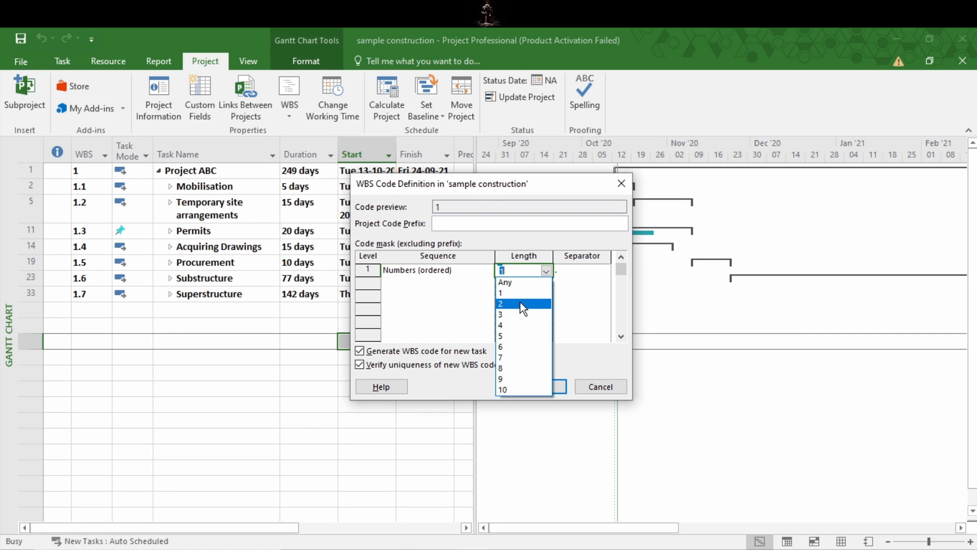
pyautogui.click(520, 303)
pyautogui.click(543, 390)
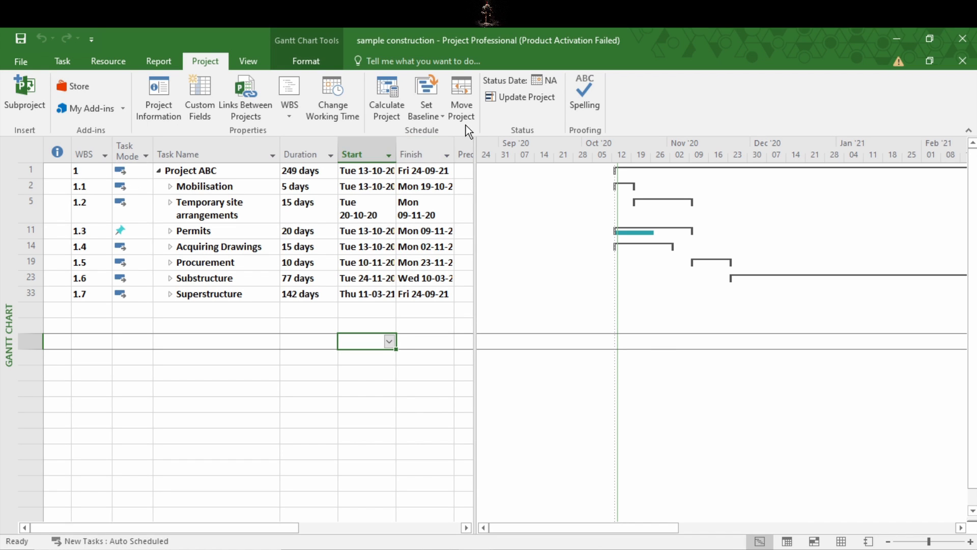
# - Renumber the WBS codes for the entire project
pyautogui.click(295, 118)
pyautogui.click(343, 146)
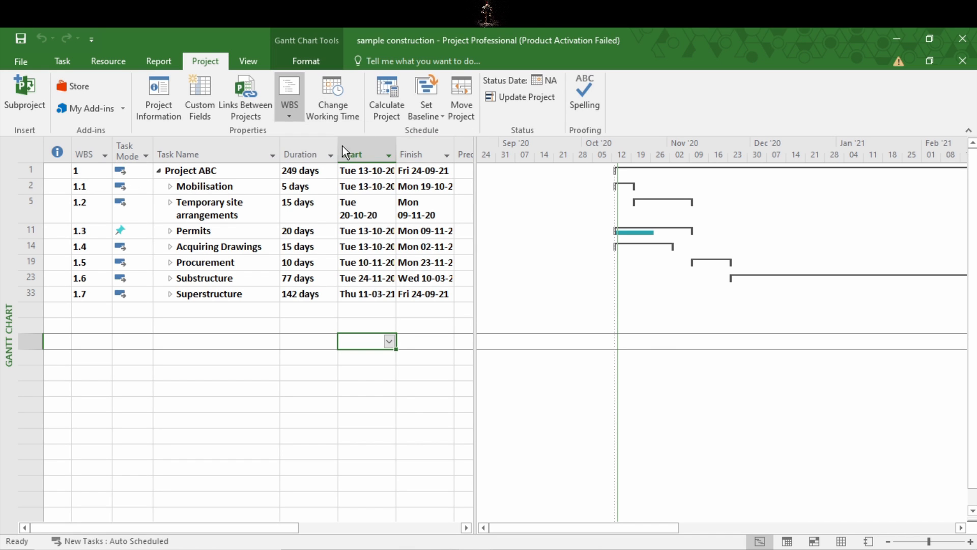
pyautogui.click(546, 288)
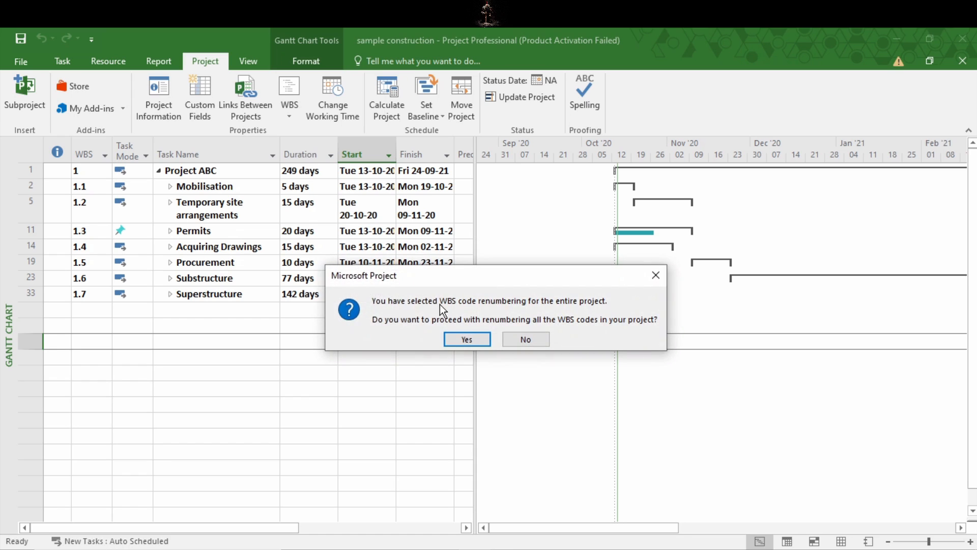
pyautogui.click(466, 339)
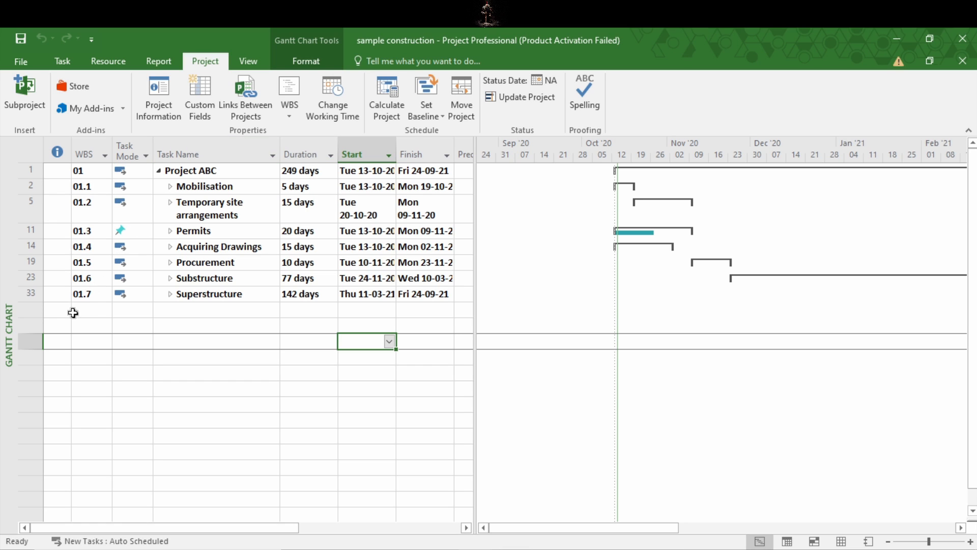
# - Set the level 1 code length to 4 in the WBS code definition and apply it
pyautogui.click(291, 117)
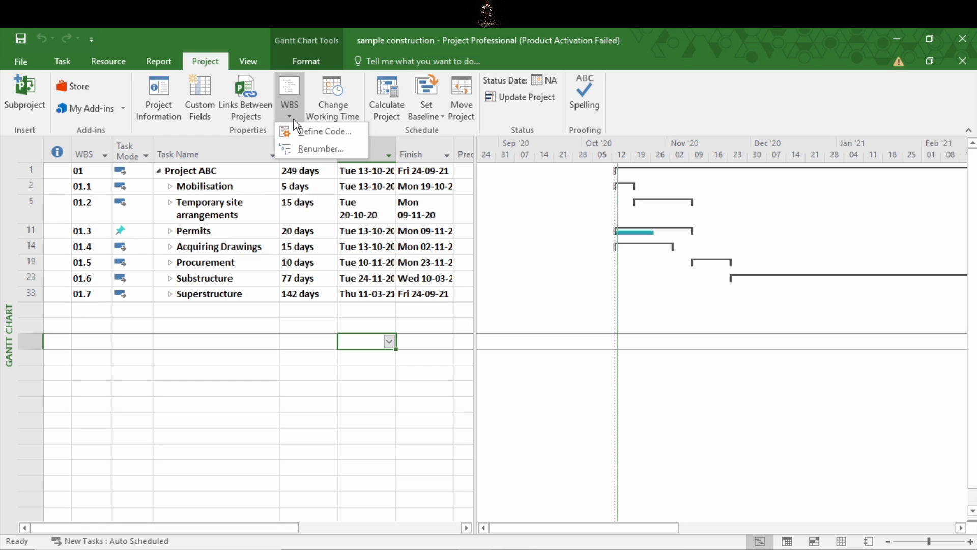
pyautogui.click(324, 131)
pyautogui.click(546, 270)
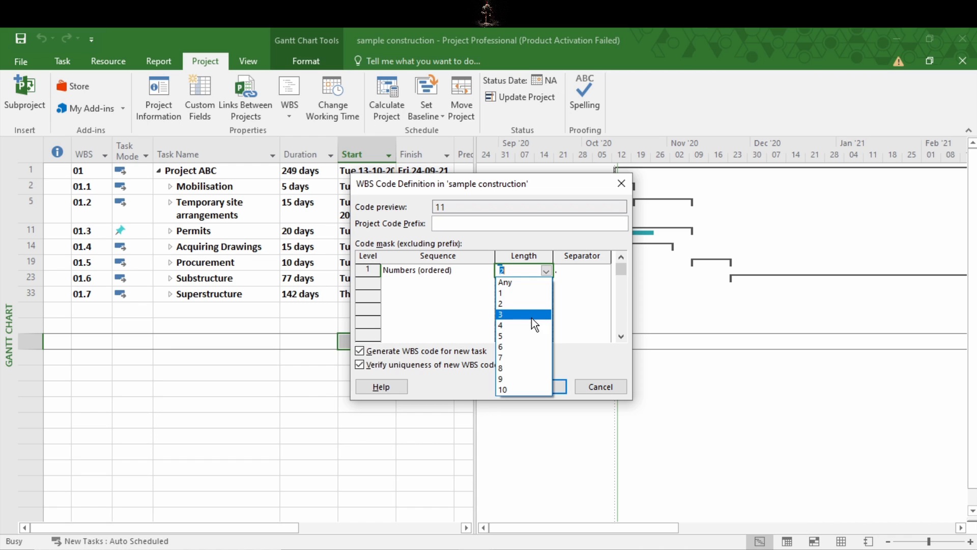
pyautogui.click(532, 315)
pyautogui.click(548, 273)
pyautogui.click(520, 326)
pyautogui.click(554, 384)
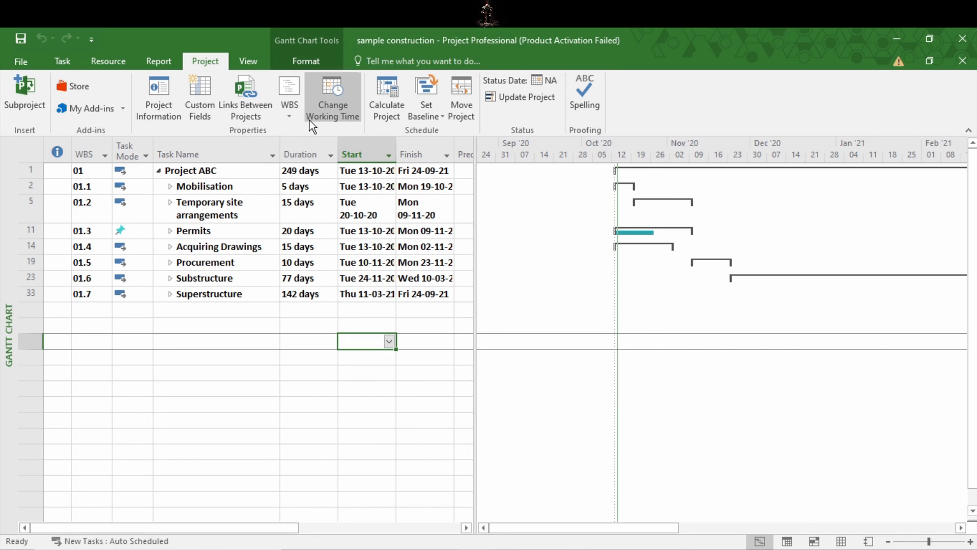
# - Renumber the entire project's WBS codes using the four-digit level 1 code
pyautogui.click(290, 107)
pyautogui.click(316, 148)
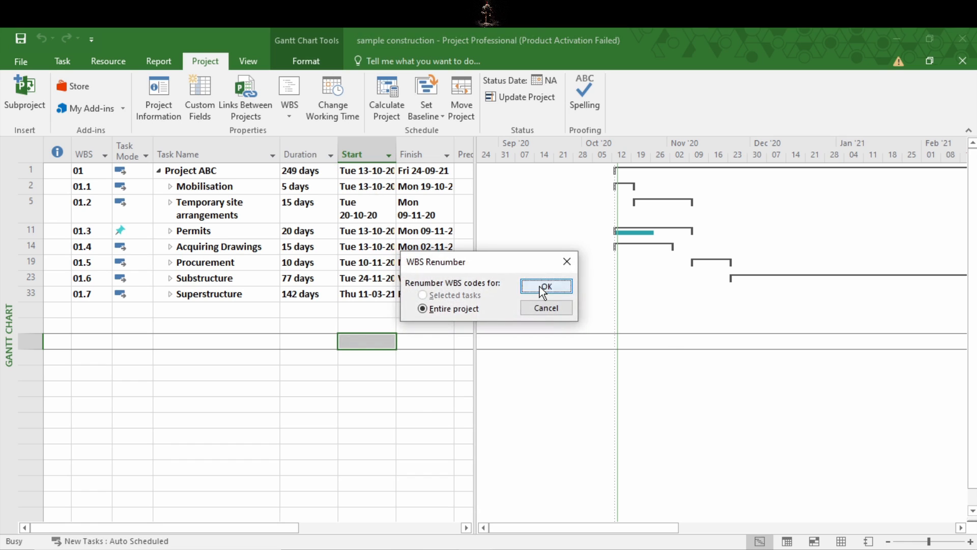
pyautogui.click(542, 287)
pyautogui.click(464, 344)
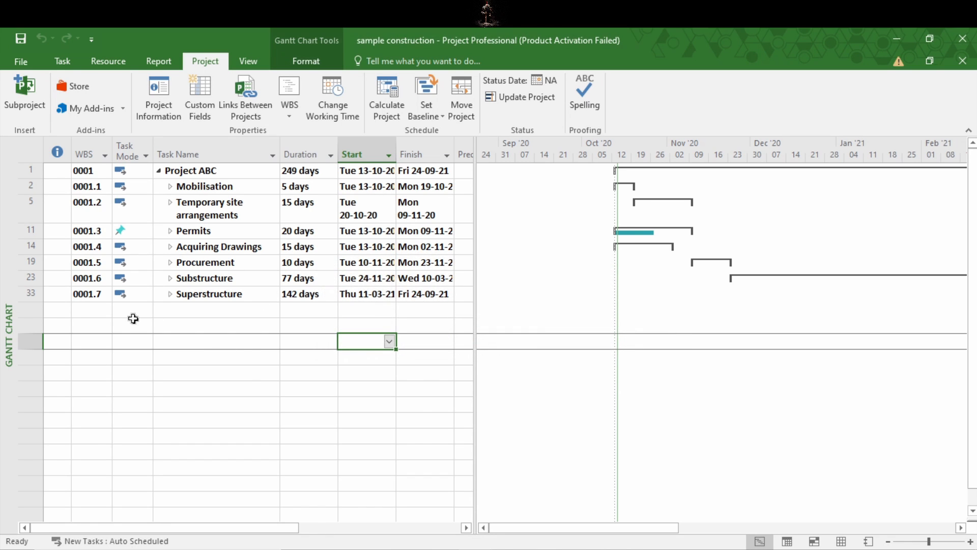
# - In the WBS code definition, set the level 1 sequence to Uppercase Letters (ordered) with a length of 10
pyautogui.click(289, 108)
pyautogui.click(327, 134)
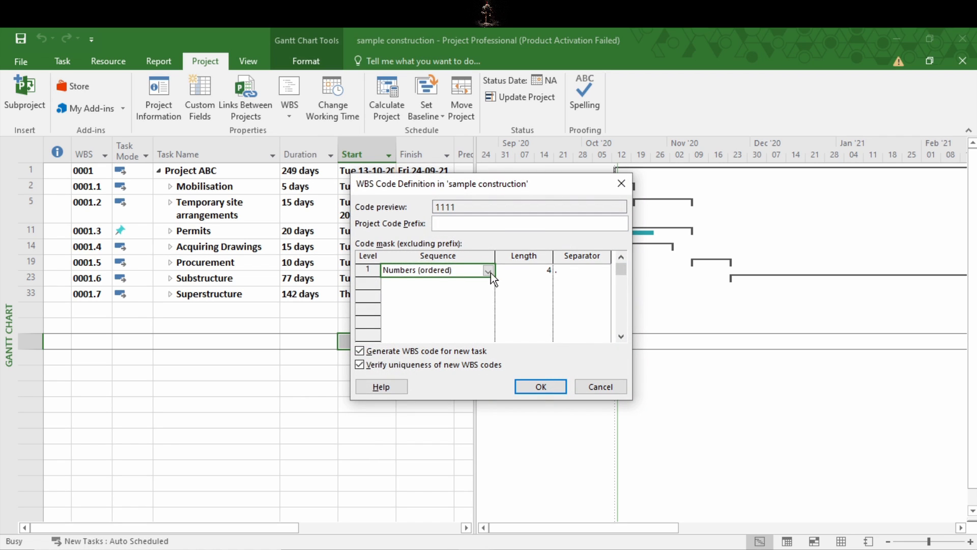
pyautogui.click(489, 271)
pyautogui.click(458, 293)
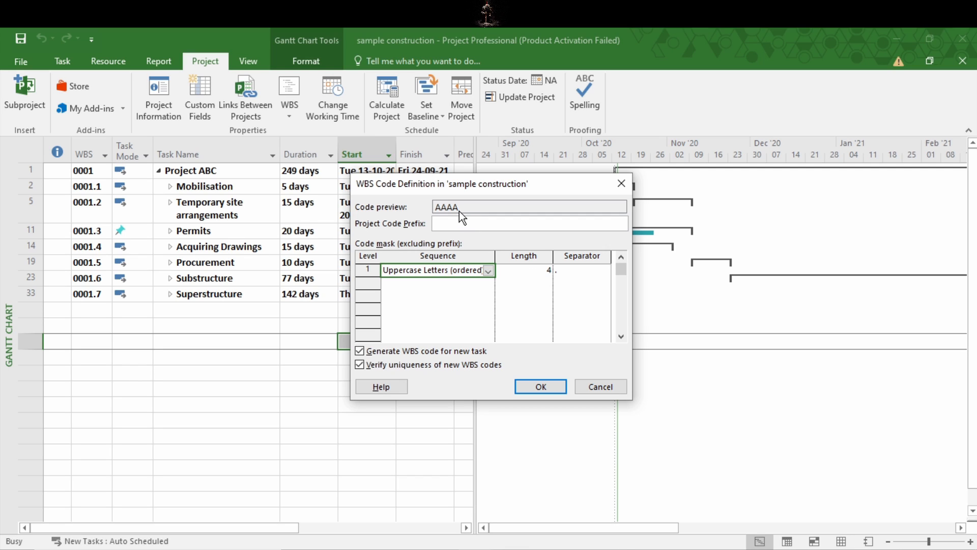
pyautogui.click(546, 270)
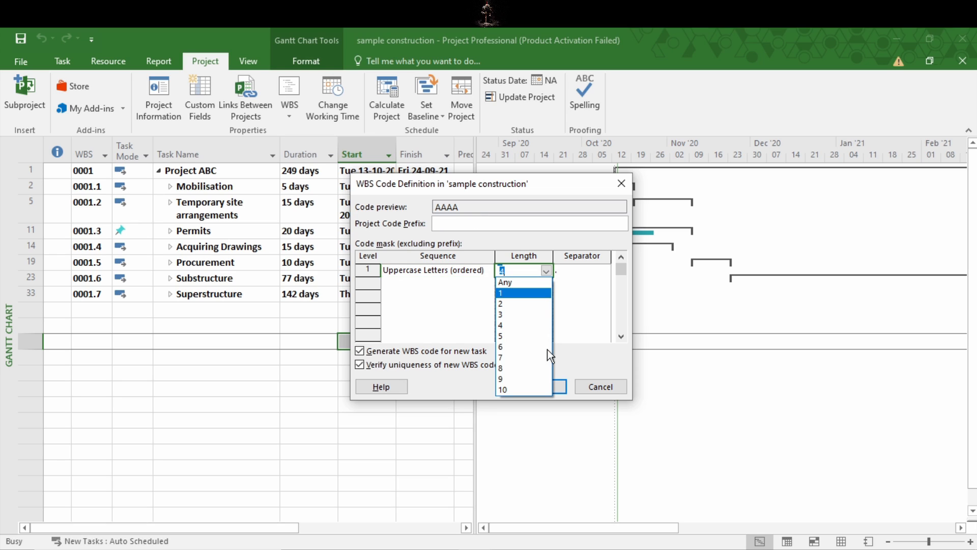
pyautogui.click(530, 389)
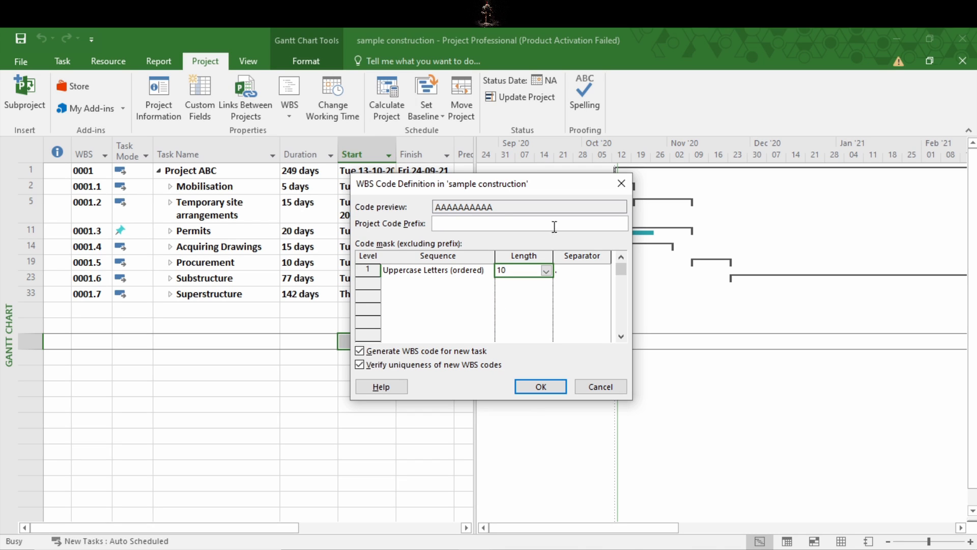
# - Change the level 1 sequence to Characters (unordered) and apply the WBS code definition
pyautogui.click(488, 271)
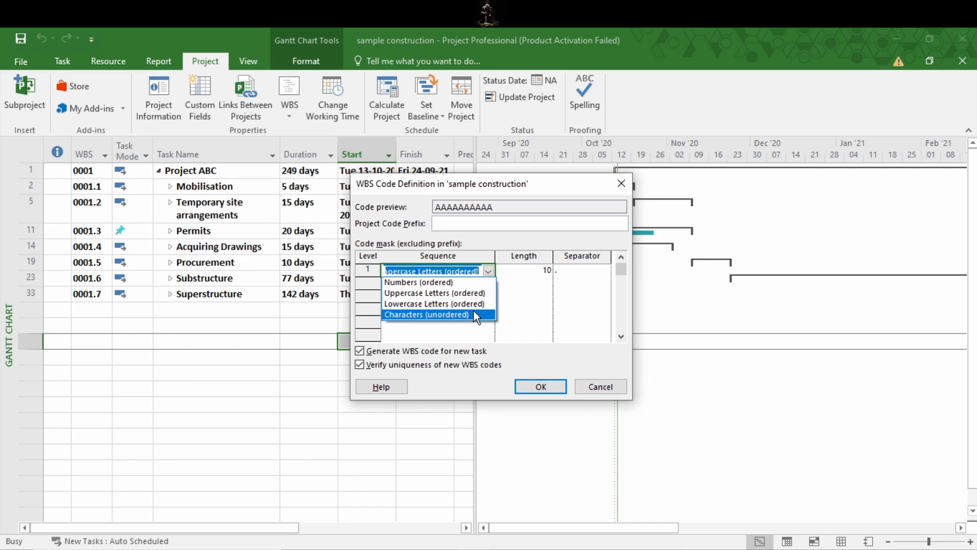
pyautogui.click(474, 312)
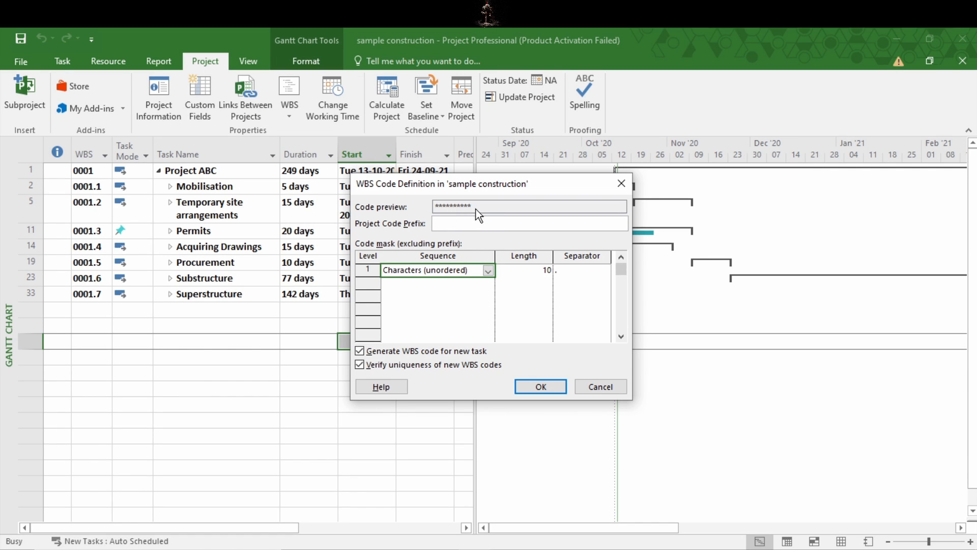
pyautogui.click(542, 387)
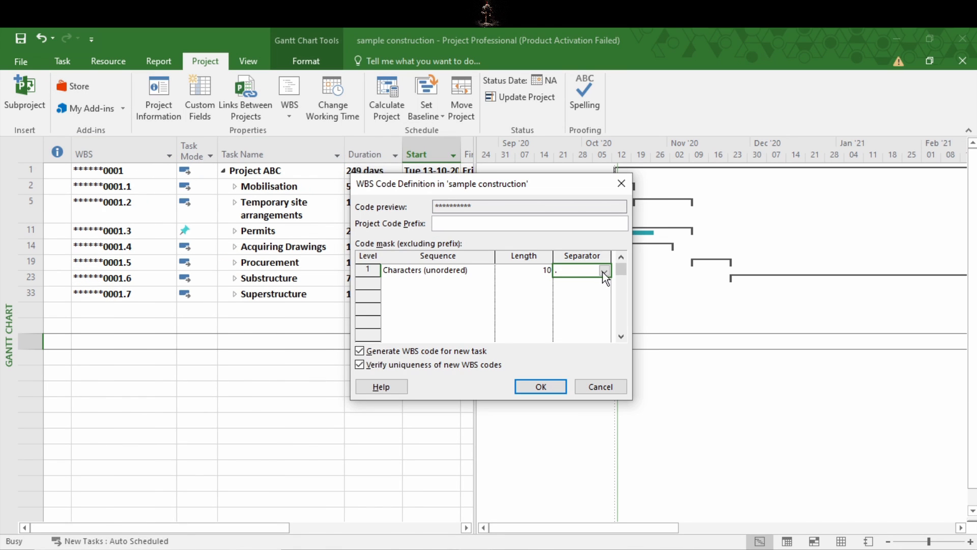
# - Set the level 1 separator to "/" and apply the WBS code definition
pyautogui.click(604, 271)
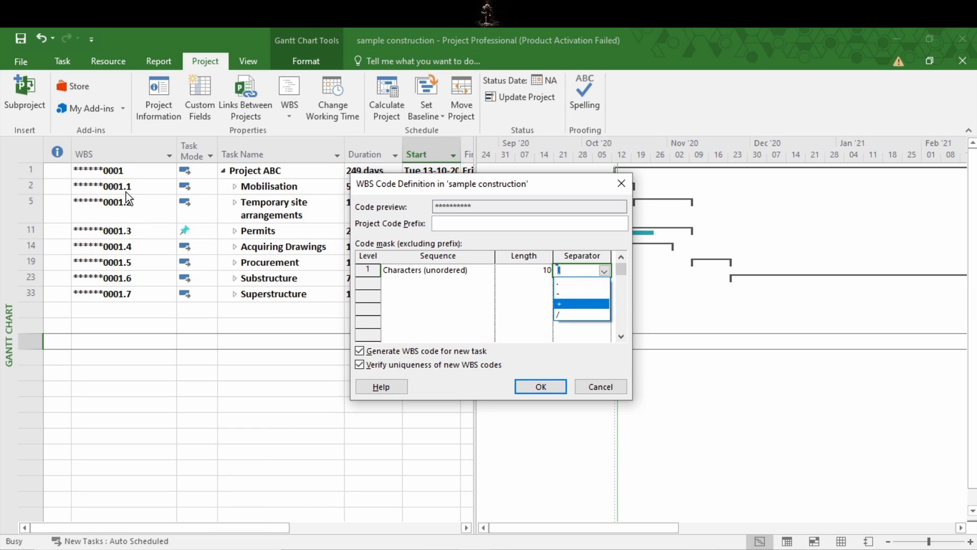
pyautogui.click(571, 316)
pyautogui.click(552, 390)
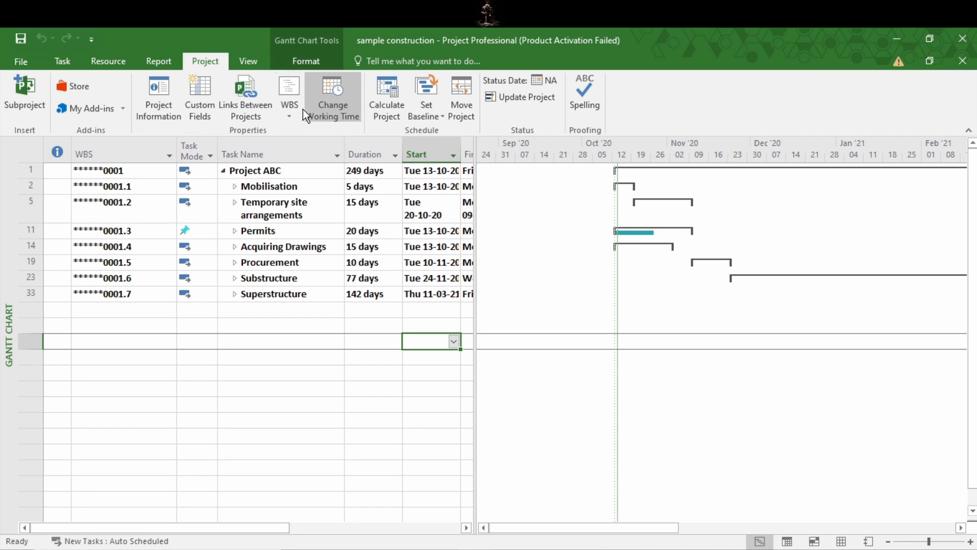
# - Renumber the WBS codes of the entire project using the "/" separator
pyautogui.click(289, 108)
pyautogui.click(324, 149)
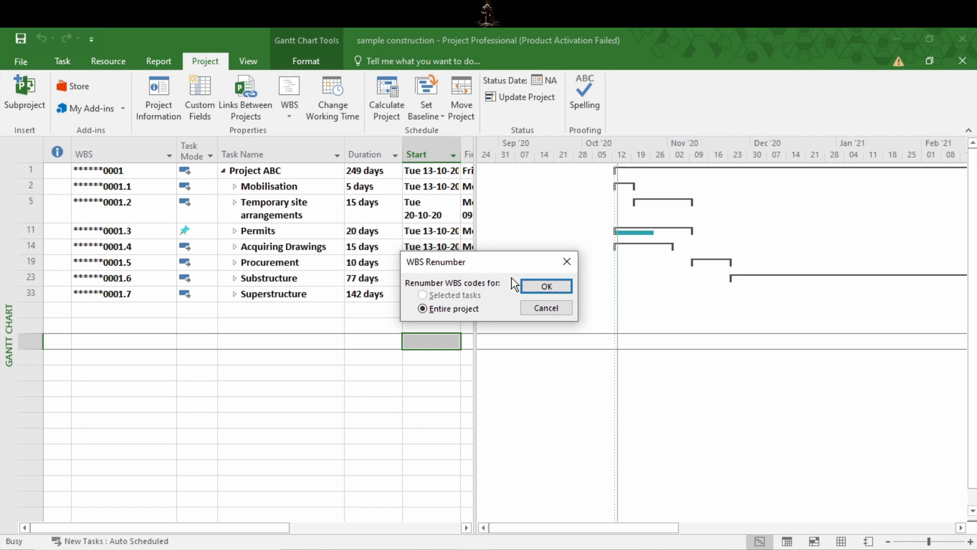
pyautogui.click(535, 287)
pyautogui.click(458, 338)
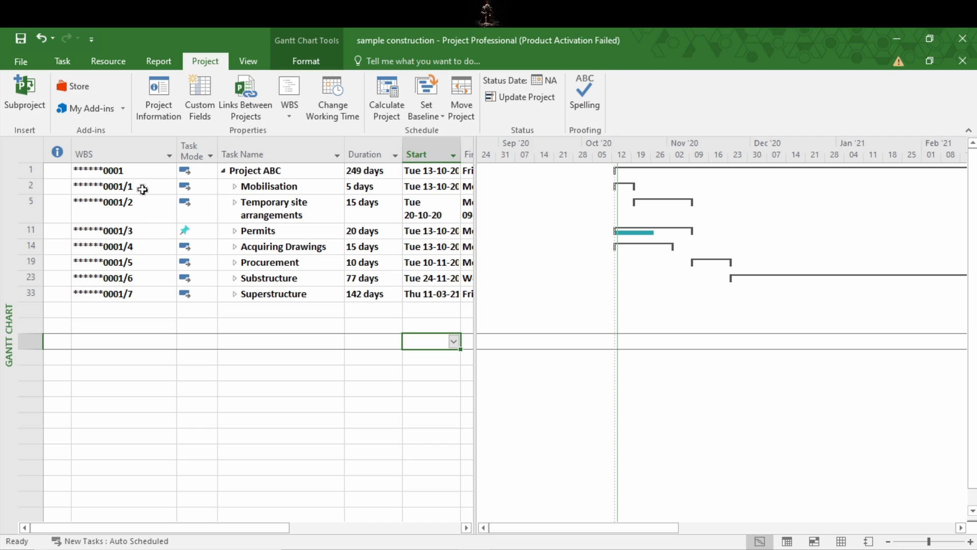
# - Define the level 1 WBS code as Numbers (ordered), length 2, with a "." separator, and apply it
pyautogui.click(289, 113)
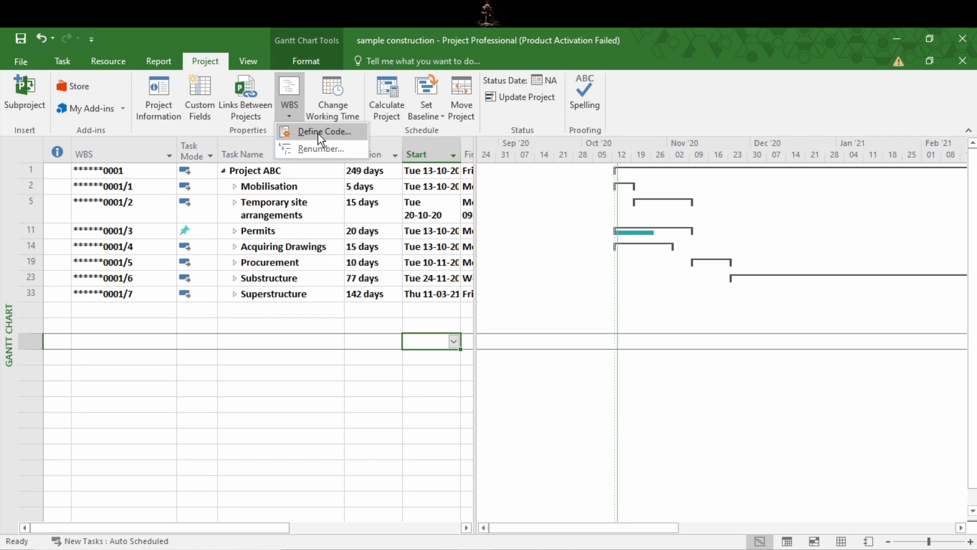
pyautogui.click(344, 134)
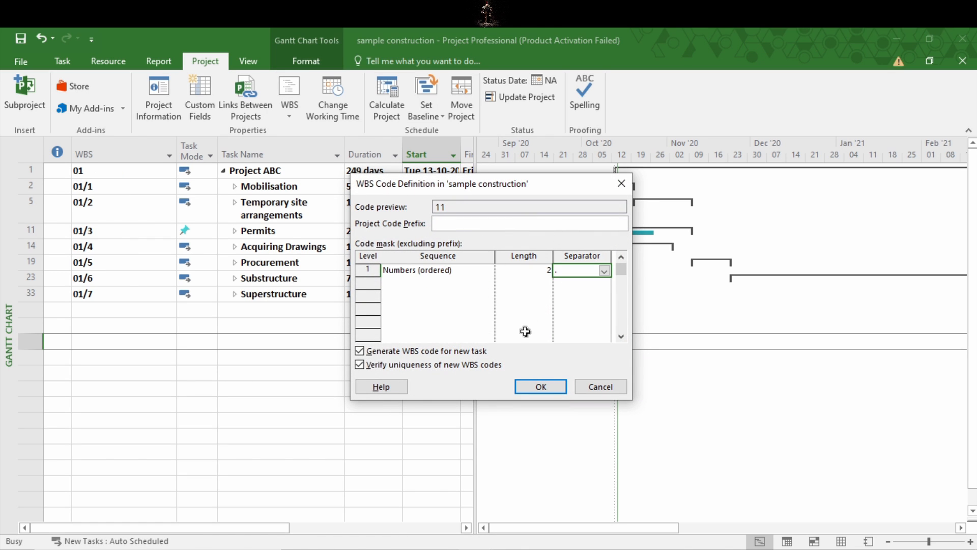
pyautogui.click(540, 388)
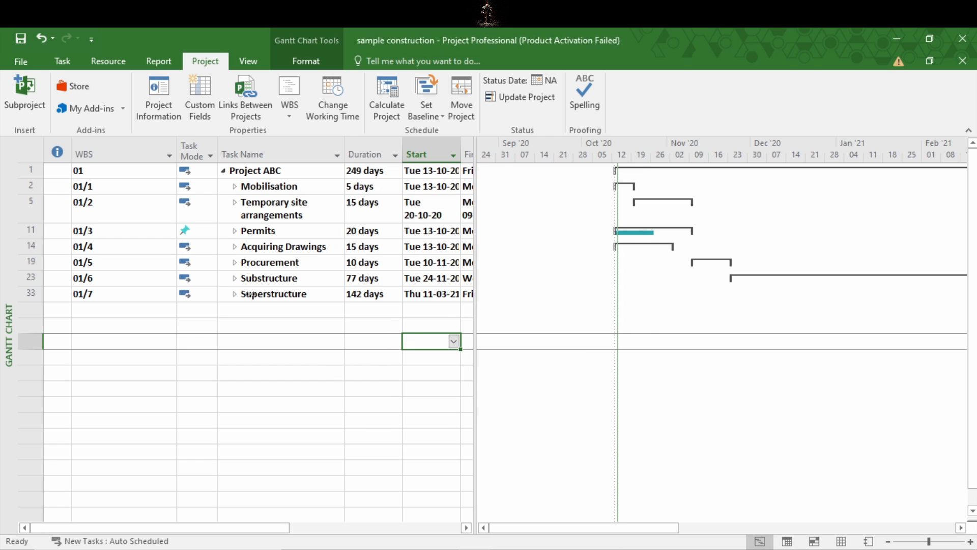
# - Renumber the entire project's WBS codes using the two-digit level 1 code and "." separator
pyautogui.click(289, 116)
pyautogui.click(310, 150)
pyautogui.click(534, 287)
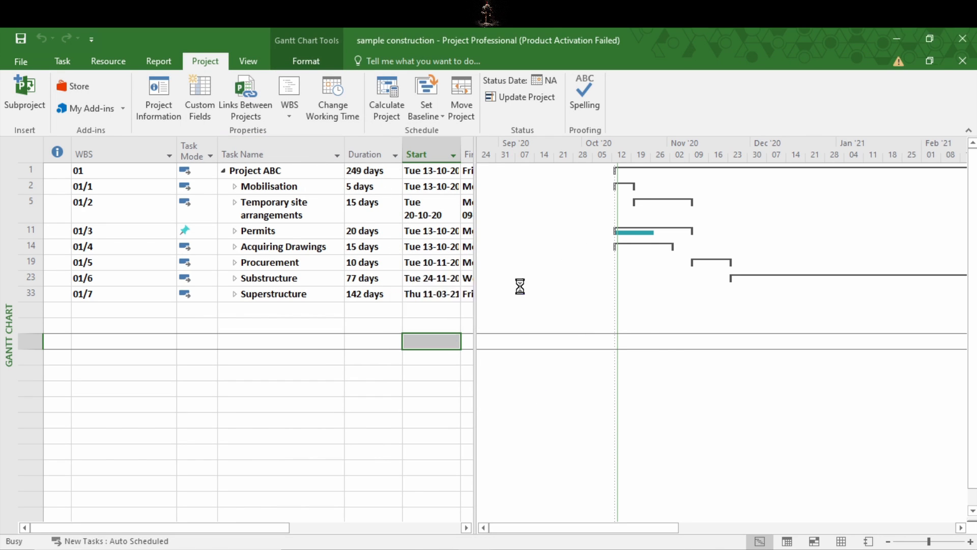
pyautogui.click(462, 339)
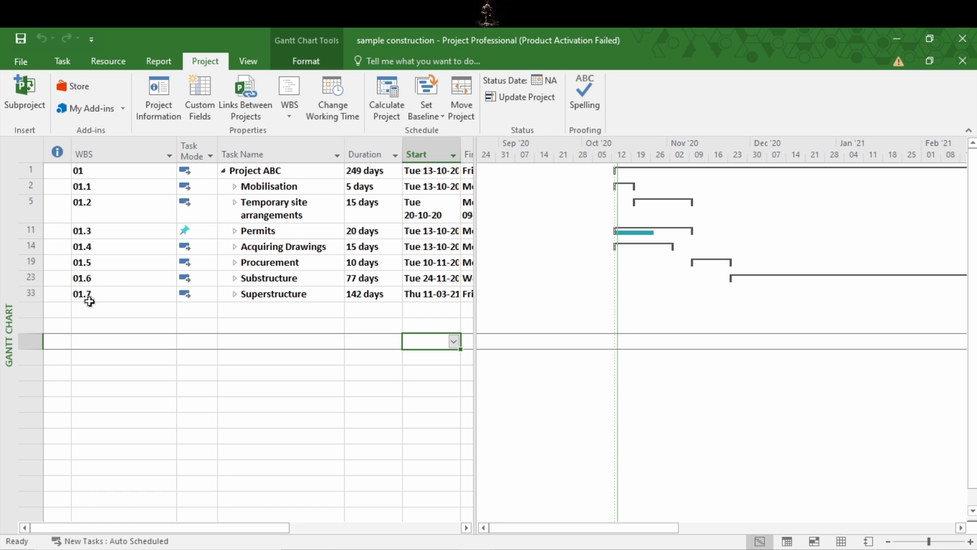
# - Open the WBS code definition and set the level 1 code length to 3
pyautogui.click(285, 124)
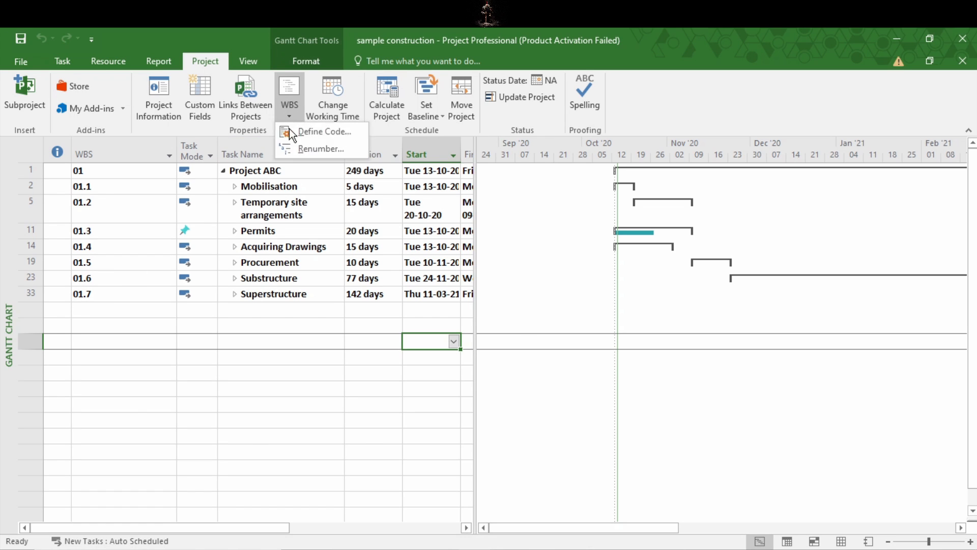
pyautogui.click(326, 134)
pyautogui.click(530, 270)
pyautogui.click(546, 271)
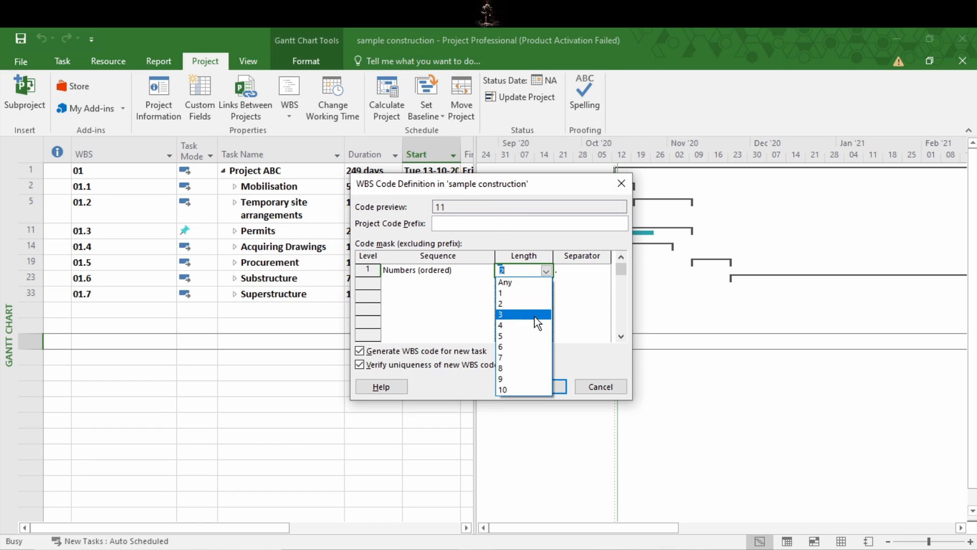
pyautogui.click(535, 317)
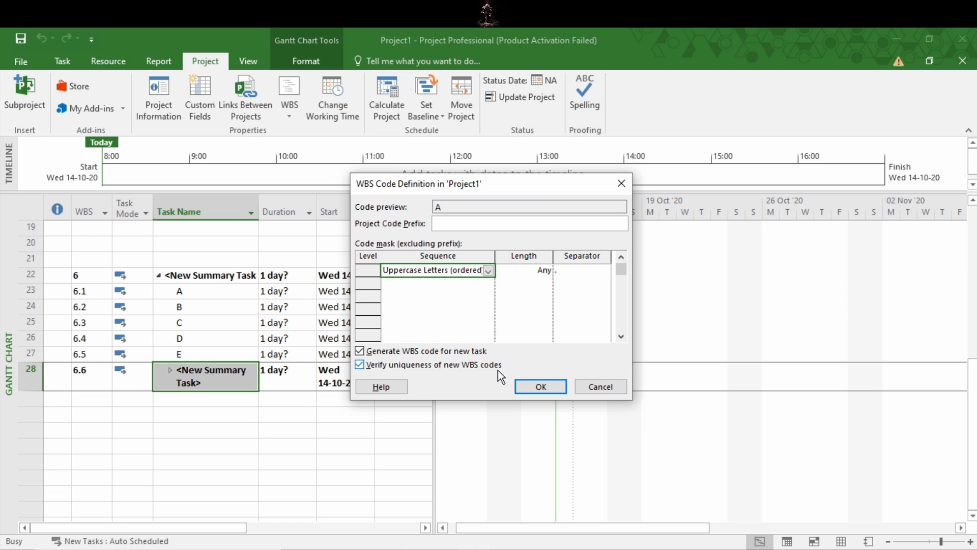
# - Apply Uppercase Letters (ordered) as the level 1 sequence in Project1's WBS code definition and review the task codes from the first row
pyautogui.click(534, 388)
pyautogui.scroll(6, 371, 383)
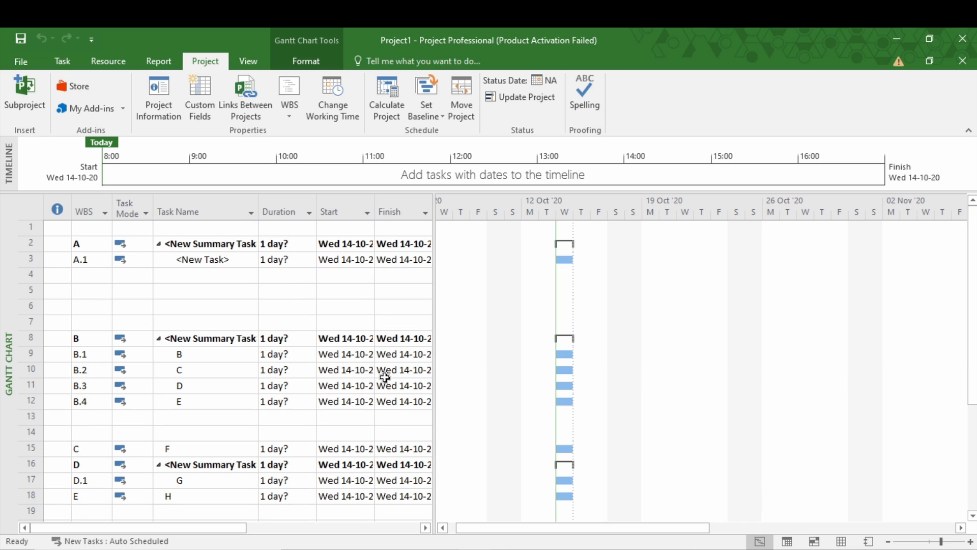